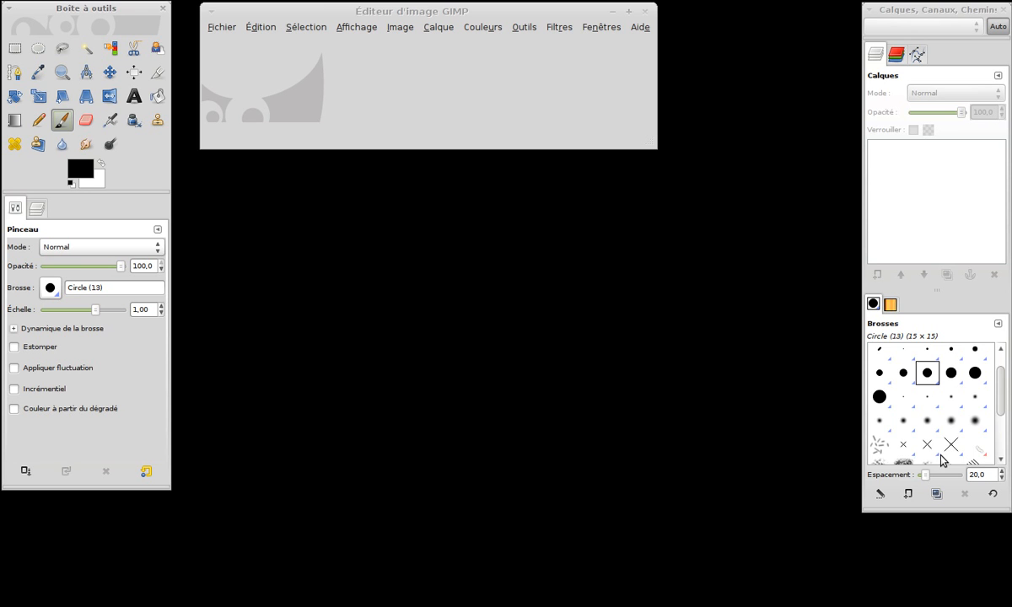
# Look through the available brushes and patterns, returning to the brush list.
pyautogui.scroll(-3, 937, 447)
pyautogui.scroll(4, 918, 411)
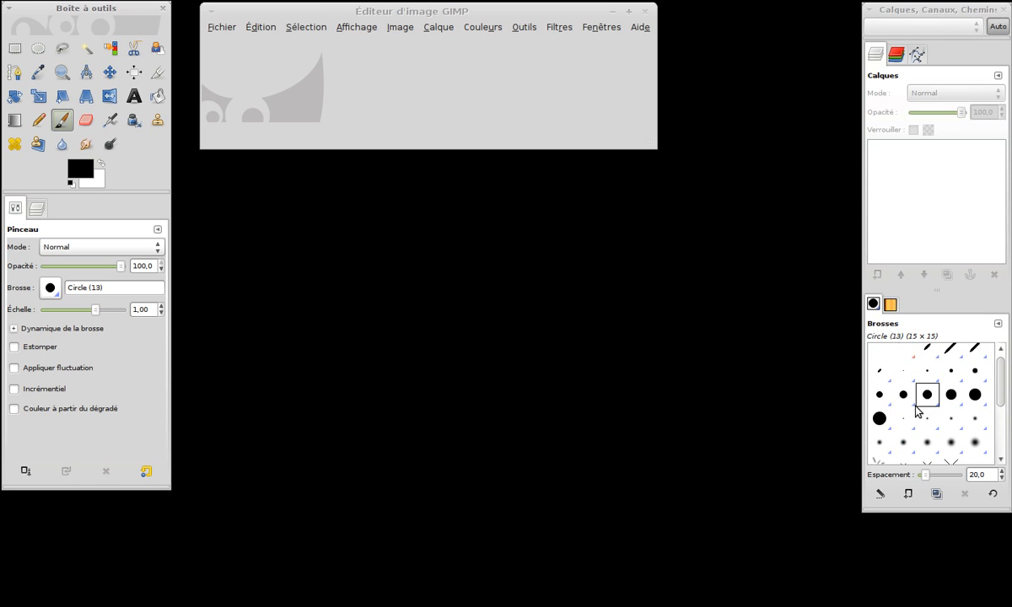
pyautogui.click(890, 304)
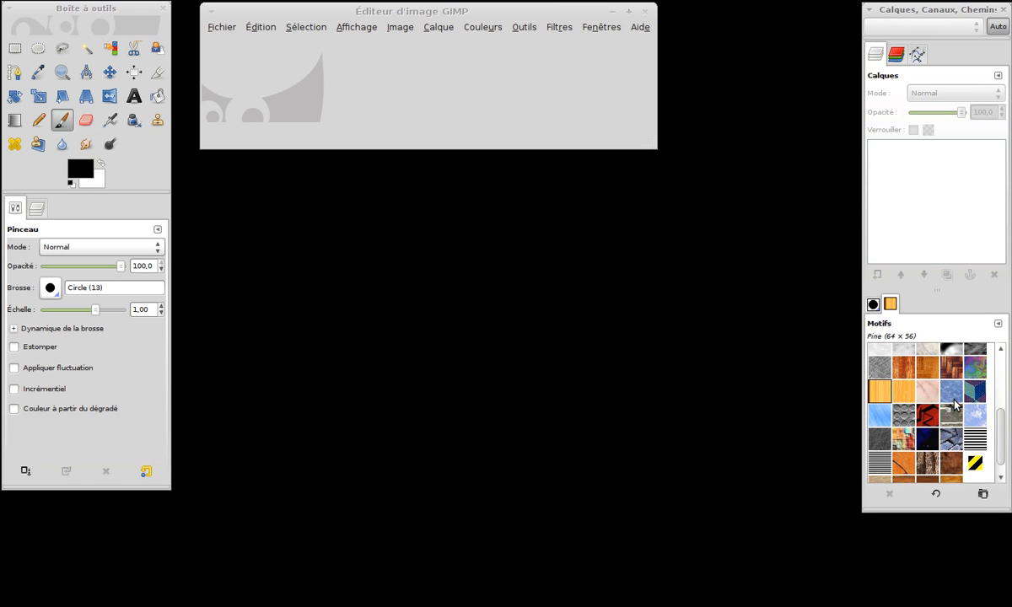
pyautogui.click(873, 305)
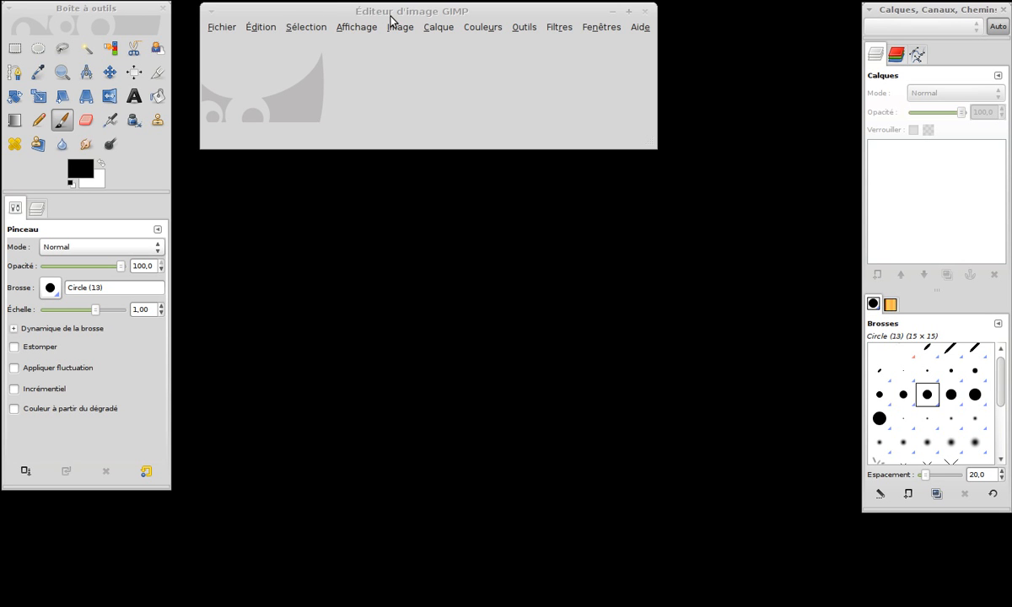
# Open the image Volcans.JPG from the Ressources folder and move its window between the toolbox and the layers panel.
pyautogui.click(226, 25)
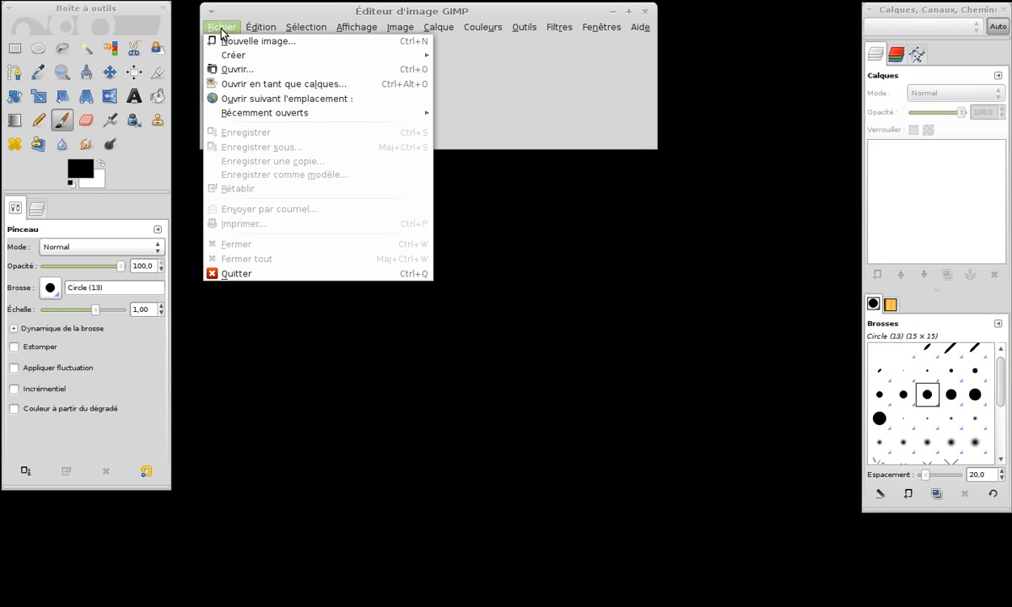
pyautogui.click(236, 70)
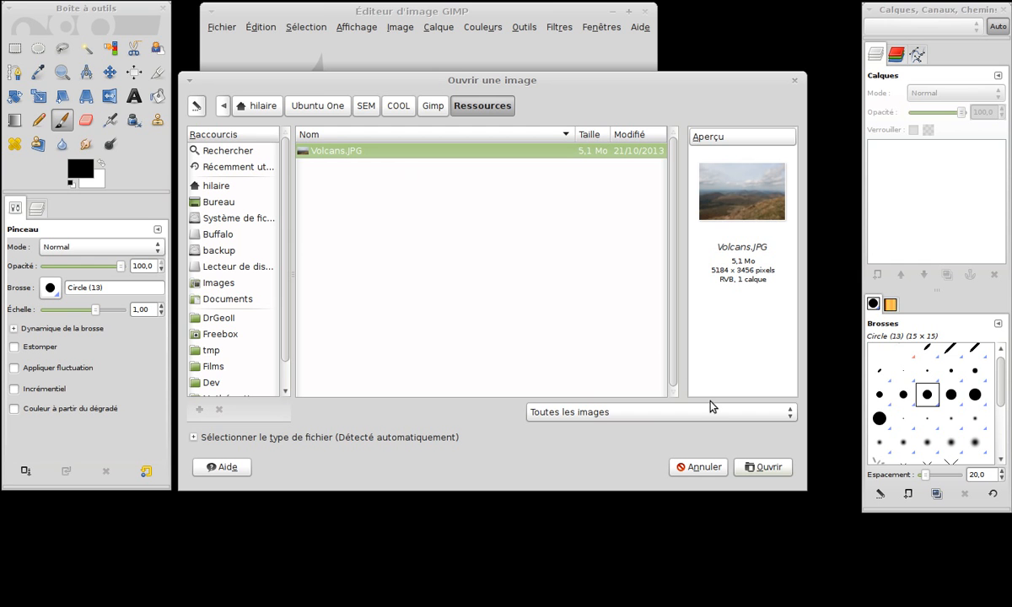
pyautogui.click(774, 468)
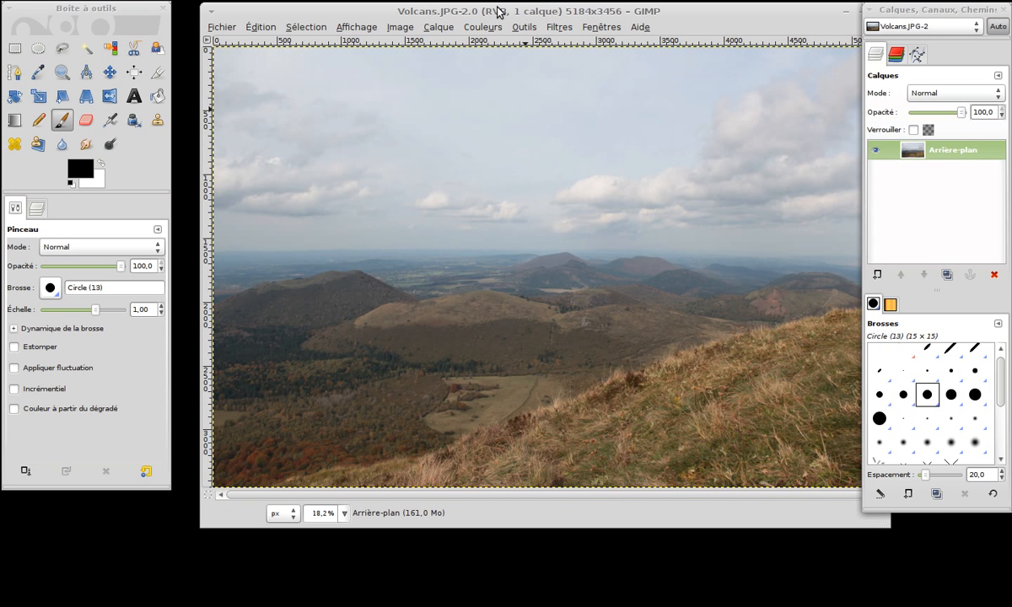
pyautogui.moveTo(492, 11); pyautogui.dragTo(464, 7)
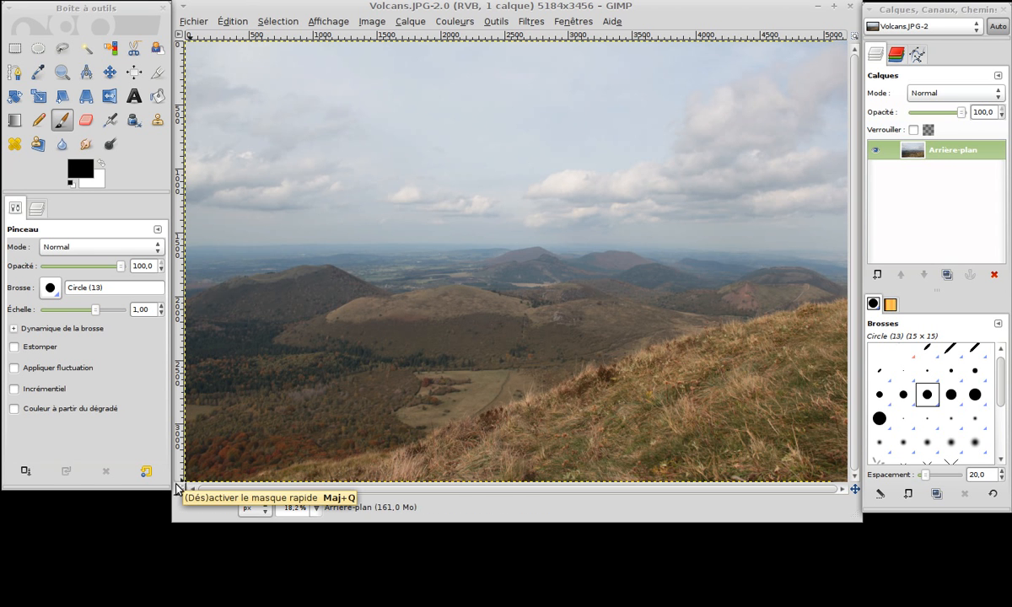
# View the photo at 100% and navigate across it to the dark wooded hillside with the plain behind it.
pyautogui.click(317, 509)
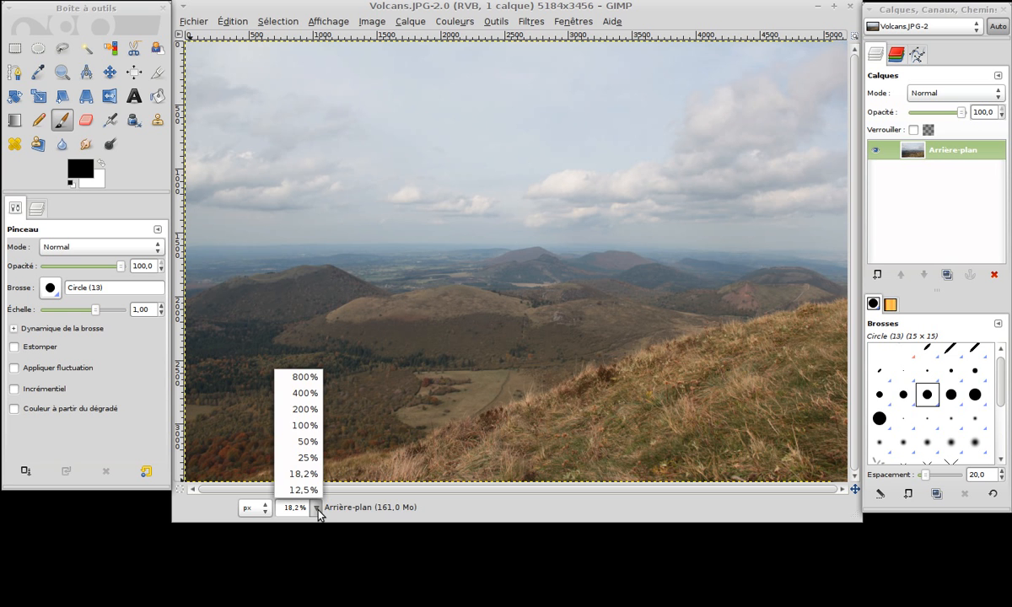
pyautogui.click(305, 427)
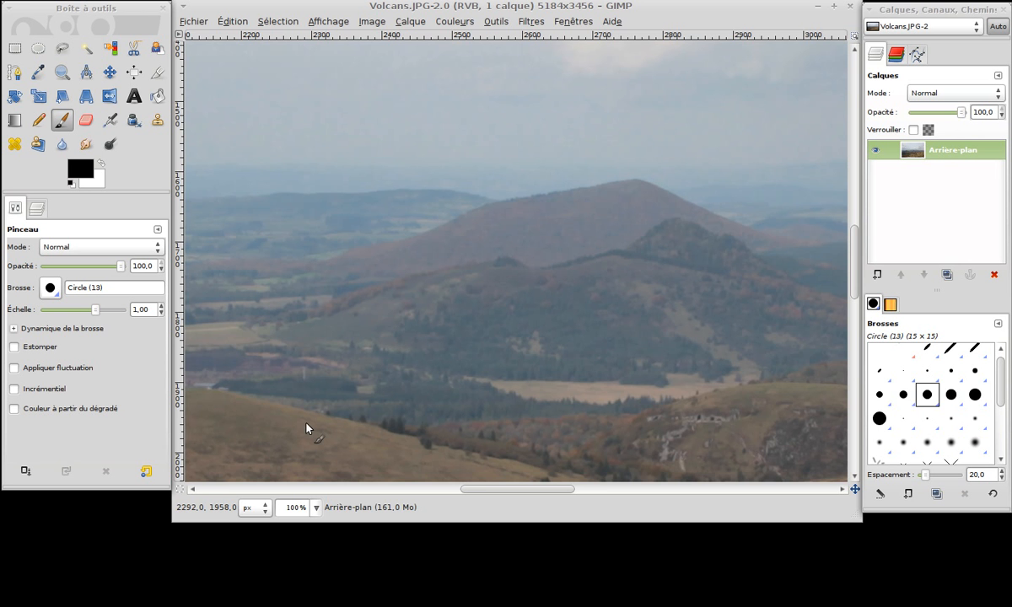
pyautogui.moveTo(486, 491); pyautogui.dragTo(596, 506)
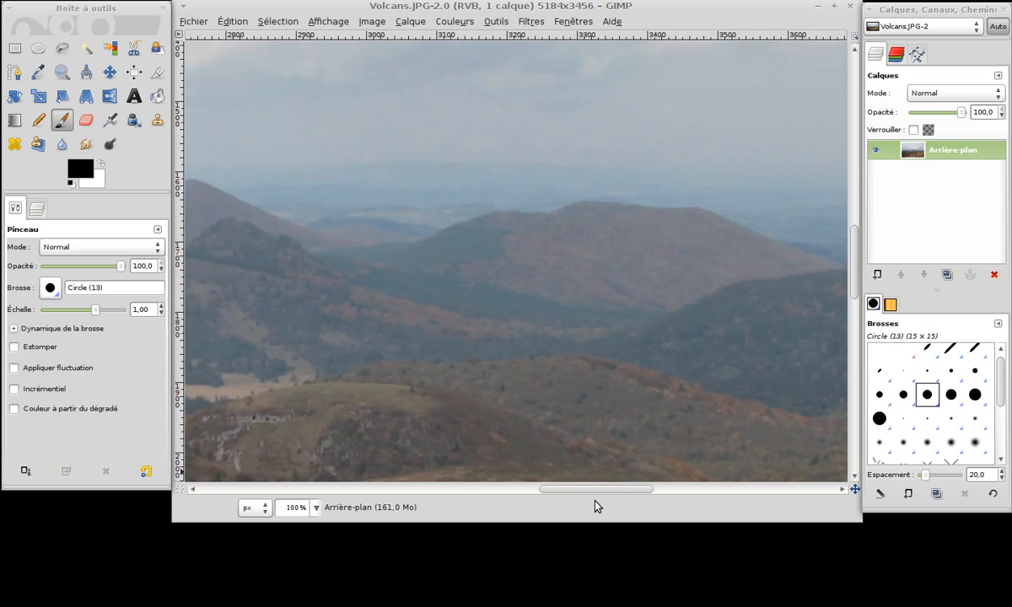
pyautogui.scroll(-15, 857, 287)
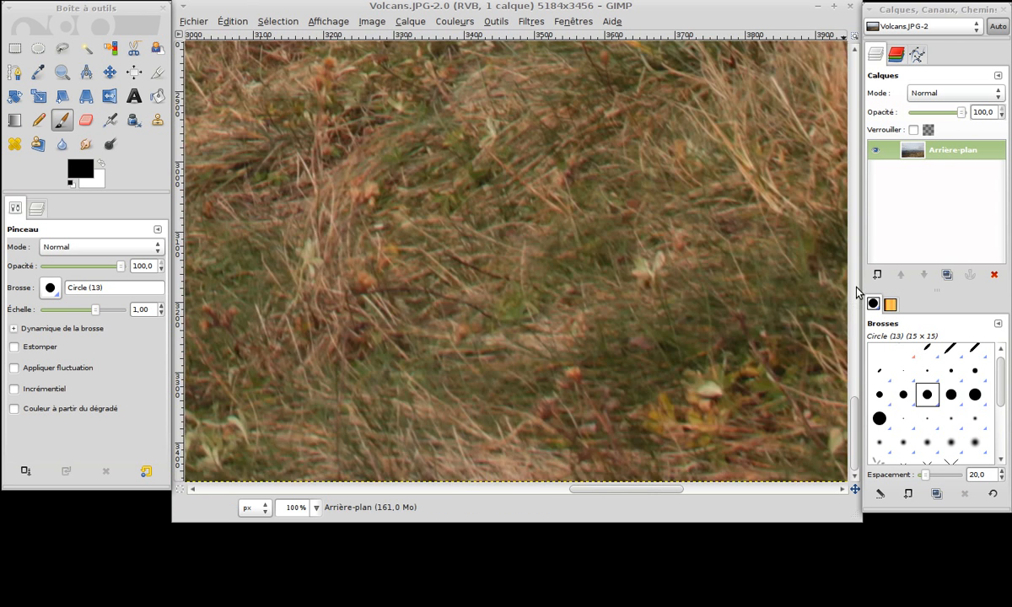
pyautogui.scroll(4, 857, 289)
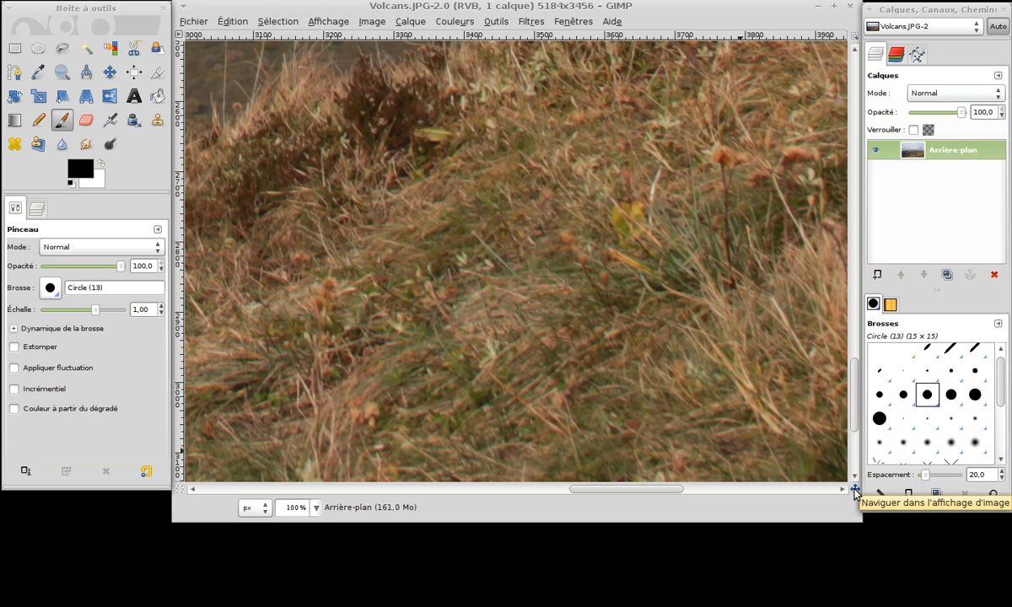
pyautogui.moveTo(856, 492); pyautogui.dragTo(802, 476)
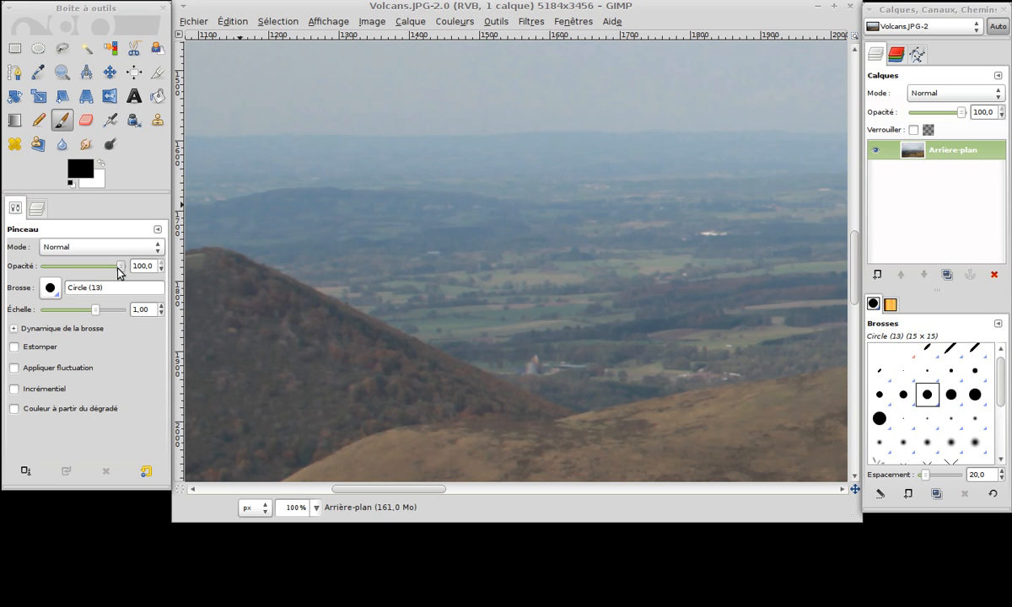
# Paint a black figure eight with the Circle (19) brush and a second one beside it at 50.5 opacity.
pyautogui.click(50, 289)
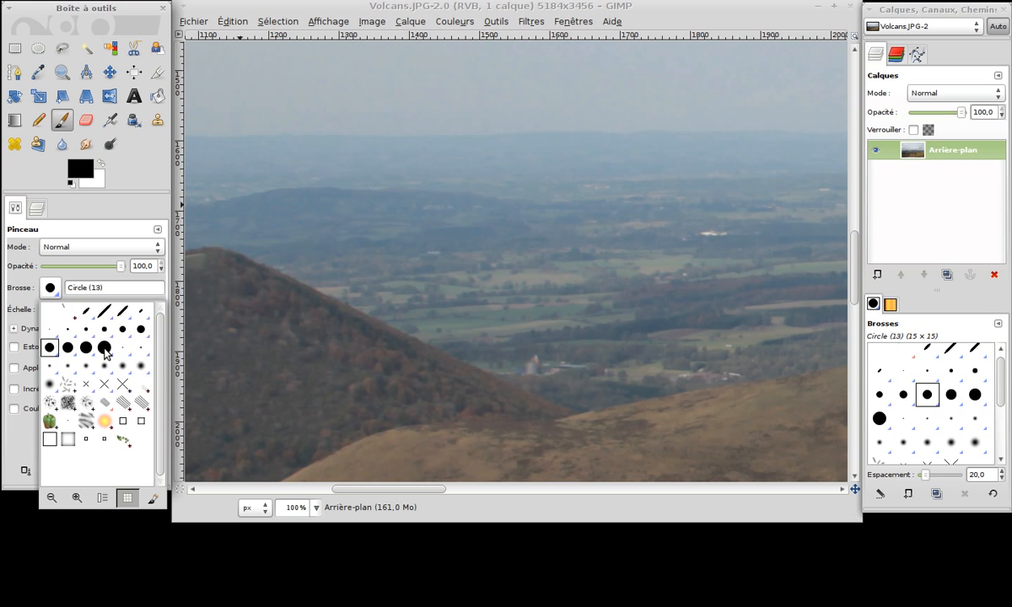
pyautogui.click(105, 348)
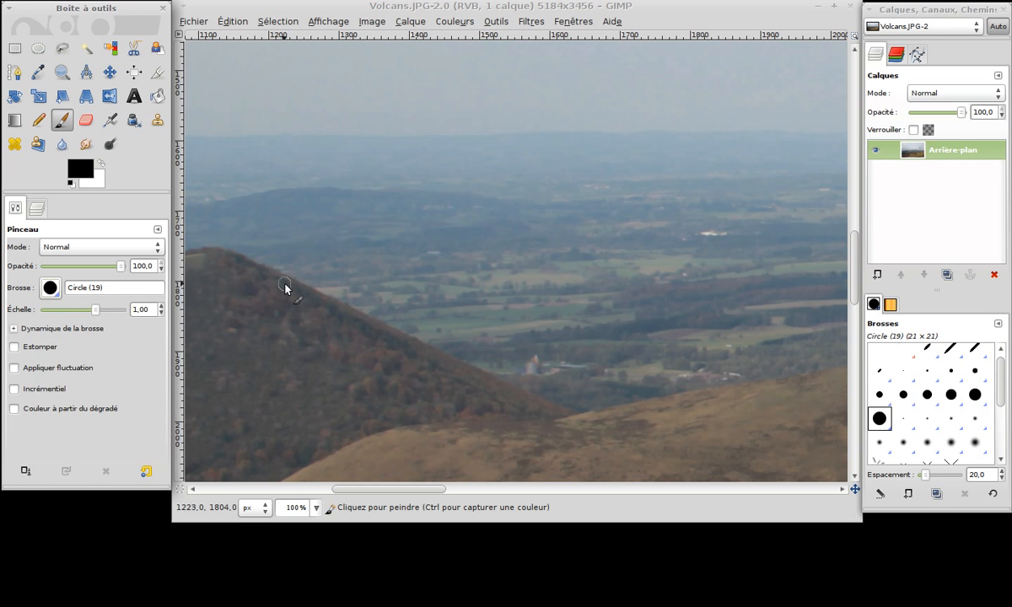
pyautogui.moveTo(416, 250)
pyautogui.mouseDown()
pyautogui.moveTo(324, 298)
pyautogui.moveTo(306, 326)
pyautogui.moveTo(335, 378)
pyautogui.moveTo(405, 391)
pyautogui.moveTo(452, 372)
pyautogui.moveTo(461, 336)
pyautogui.moveTo(417, 294)
pyautogui.moveTo(358, 266)
pyautogui.moveTo(322, 227)
pyautogui.moveTo(359, 204)
pyautogui.moveTo(413, 208)
pyautogui.moveTo(418, 246)
pyautogui.mouseUp()
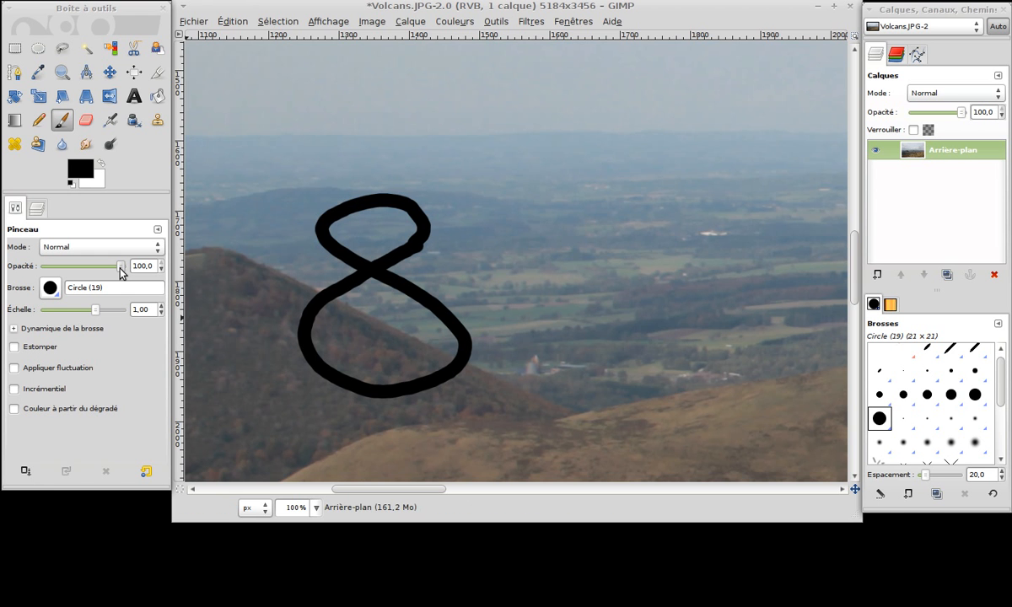
pyautogui.moveTo(121, 272); pyautogui.dragTo(84, 271)
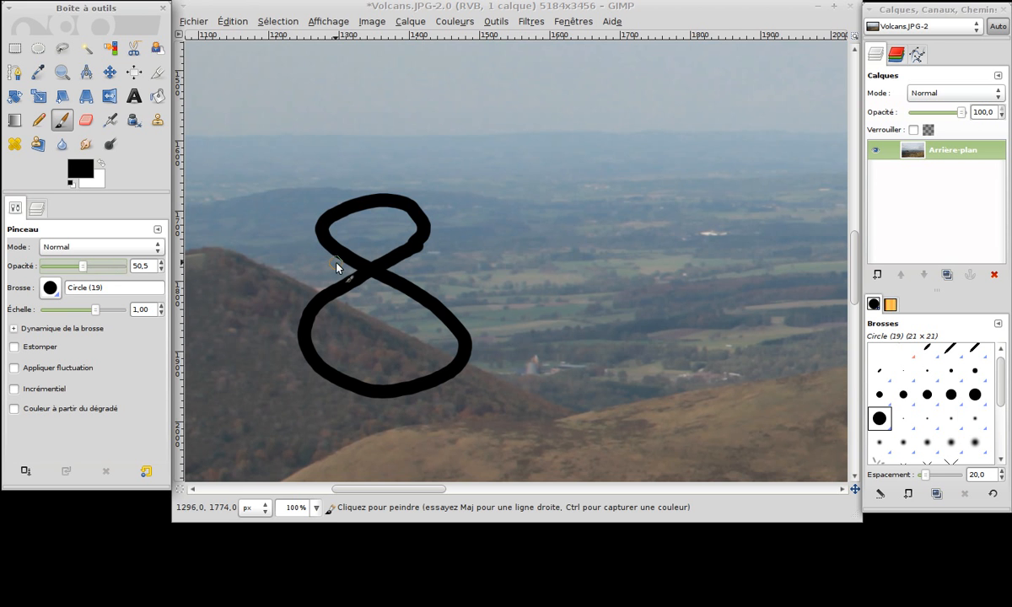
pyautogui.moveTo(587, 215)
pyautogui.mouseDown()
pyautogui.moveTo(497, 298)
pyautogui.moveTo(567, 347)
pyautogui.moveTo(611, 327)
pyautogui.moveTo(556, 267)
pyautogui.moveTo(466, 217)
pyautogui.moveTo(537, 173)
pyautogui.moveTo(588, 214)
pyautogui.mouseUp()
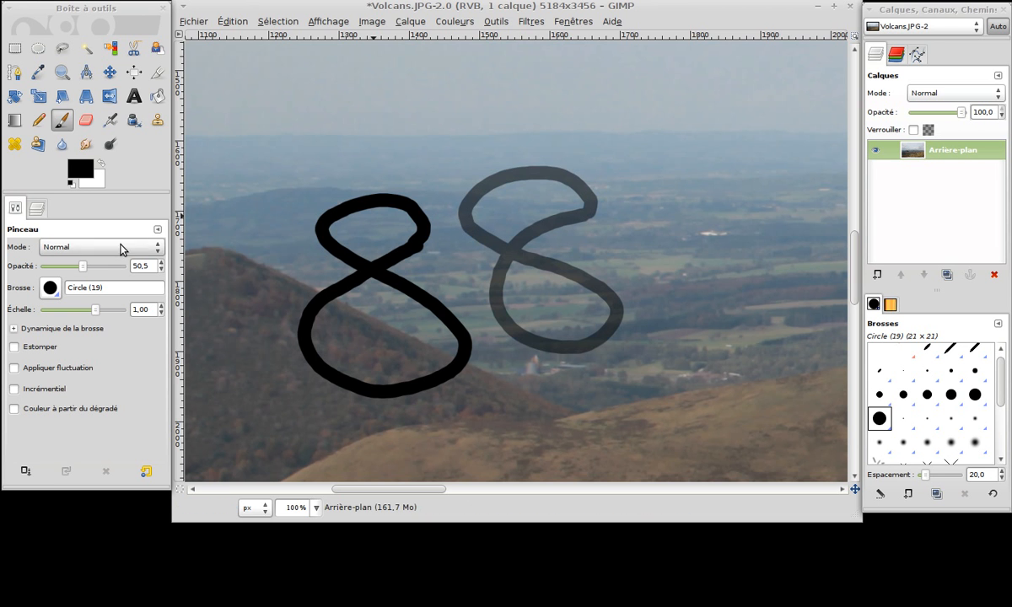
# Paint a faint curved stroke at 10.3 opacity and a thick ring with the brush scale set to 3.13.
pyautogui.moveTo(84, 266); pyautogui.dragTo(54, 273)
pyautogui.moveTo(498, 144)
pyautogui.mouseDown()
pyautogui.moveTo(407, 162)
pyautogui.moveTo(386, 191)
pyautogui.moveTo(447, 248)
pyautogui.moveTo(463, 204)
pyautogui.moveTo(341, 172)
pyautogui.mouseUp()
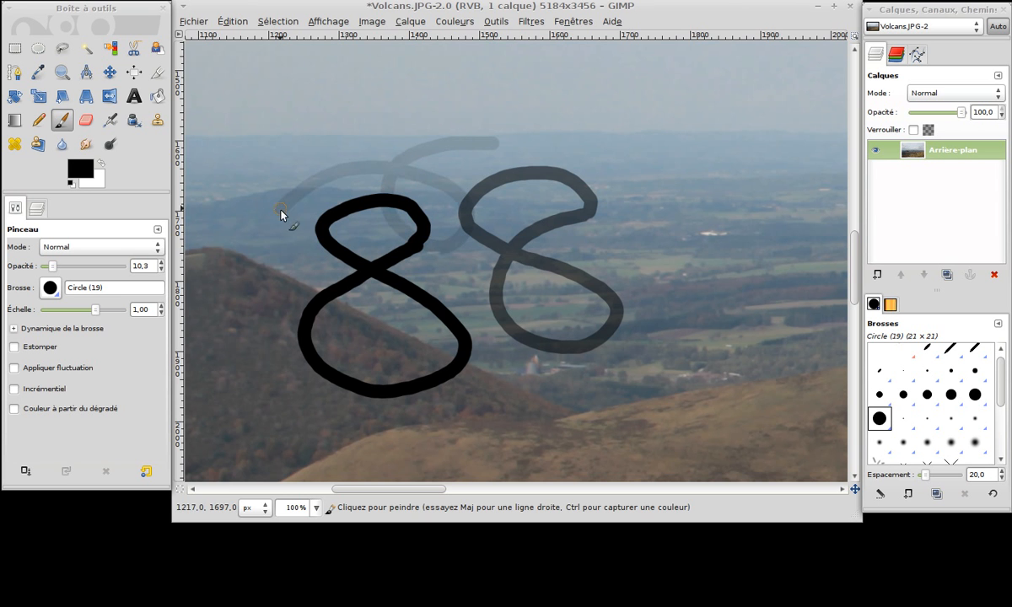
pyautogui.moveTo(96, 311); pyautogui.dragTo(106, 315)
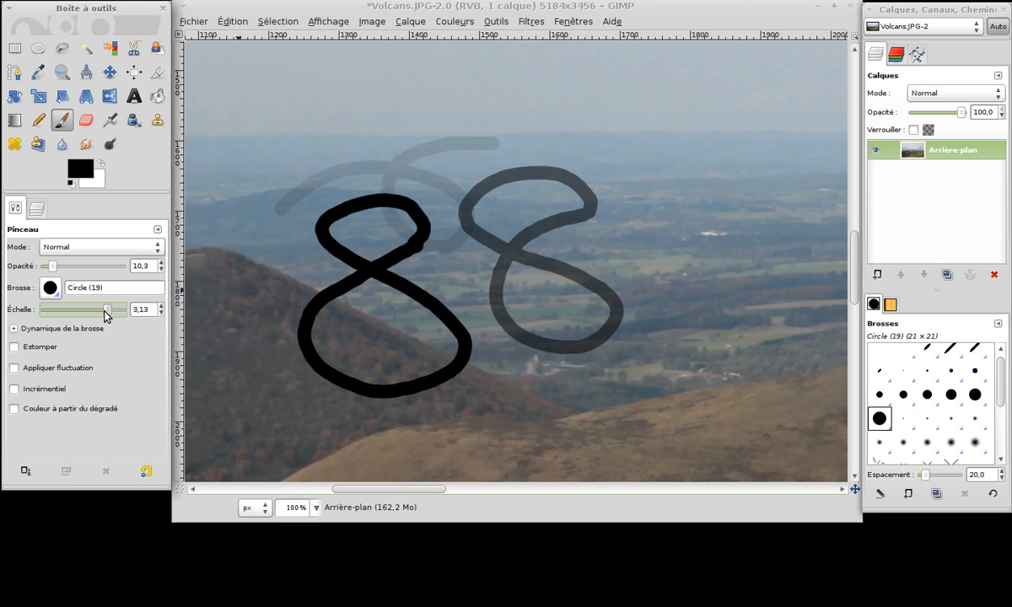
pyautogui.moveTo(628, 229)
pyautogui.mouseDown()
pyautogui.moveTo(610, 255)
pyautogui.moveTo(614, 325)
pyautogui.moveTo(659, 339)
pyautogui.moveTo(695, 303)
pyautogui.moveTo(654, 243)
pyautogui.mouseUp()
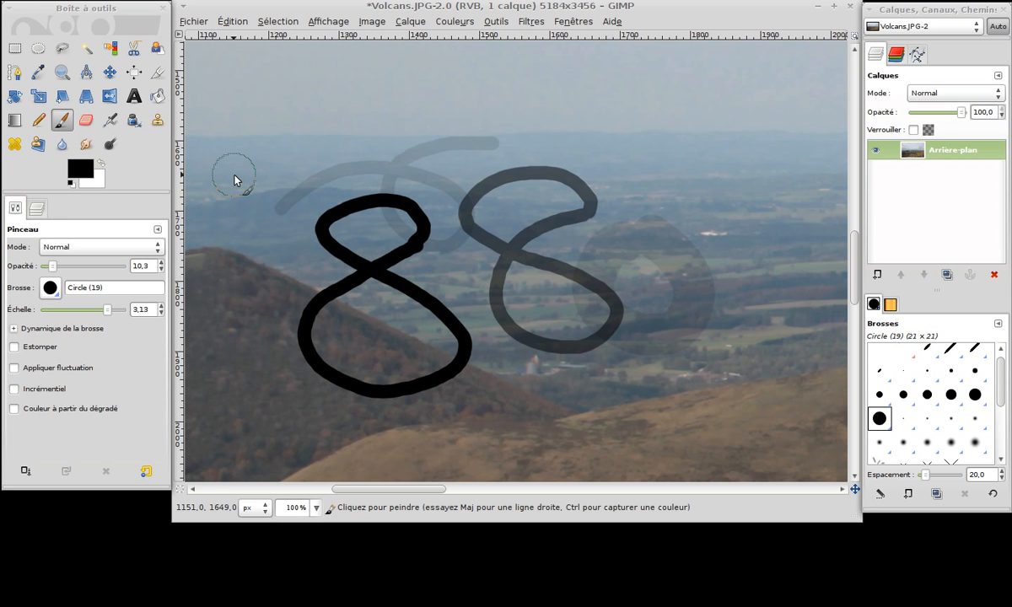
# Undo all four brush strokes painted on the photo, one after another.
pyautogui.click(229, 26)
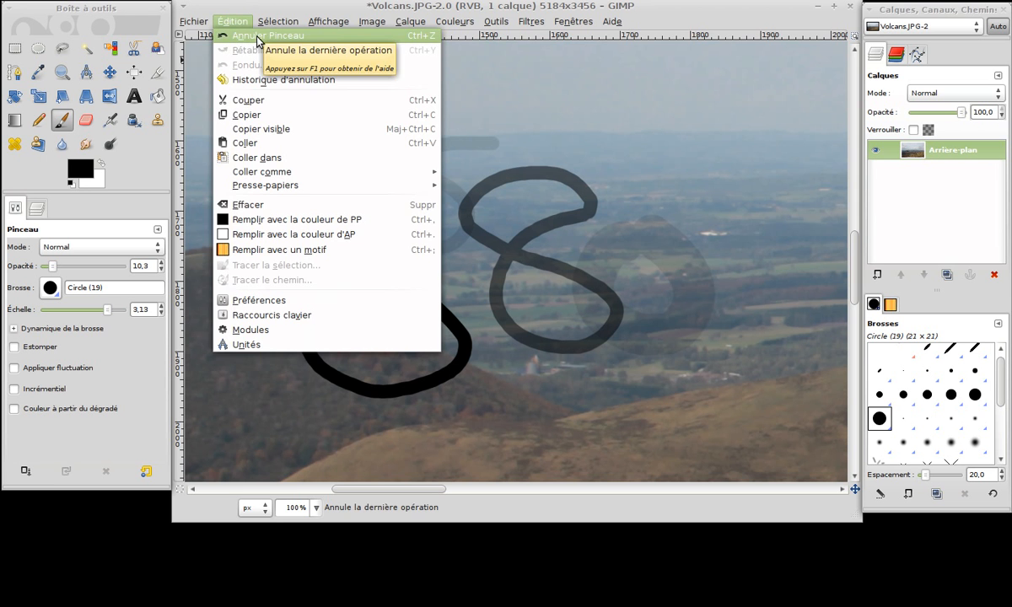
pyautogui.click(257, 38)
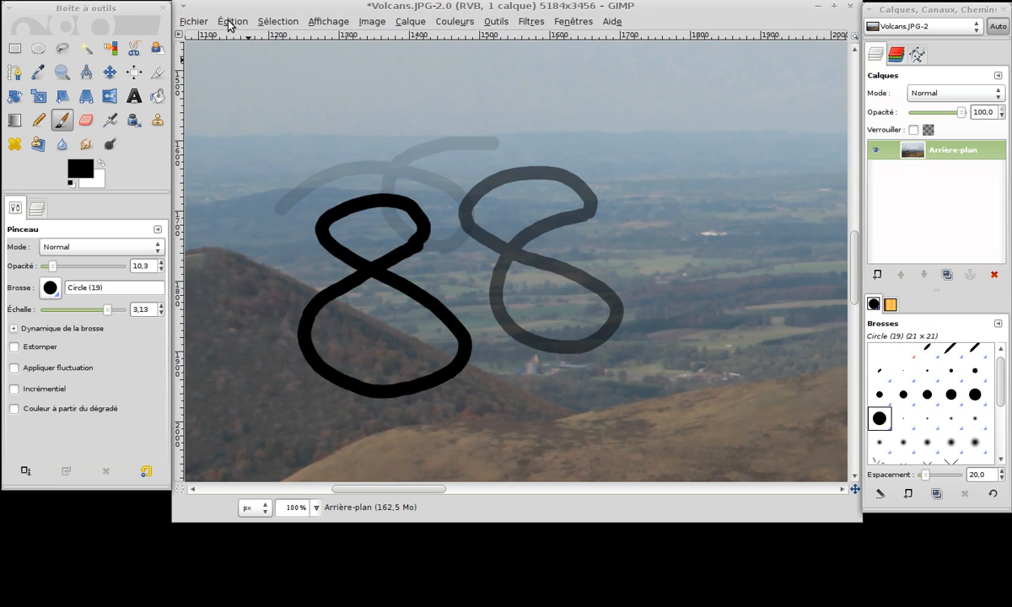
pyautogui.click(229, 24)
pyautogui.click(239, 36)
pyautogui.click(237, 26)
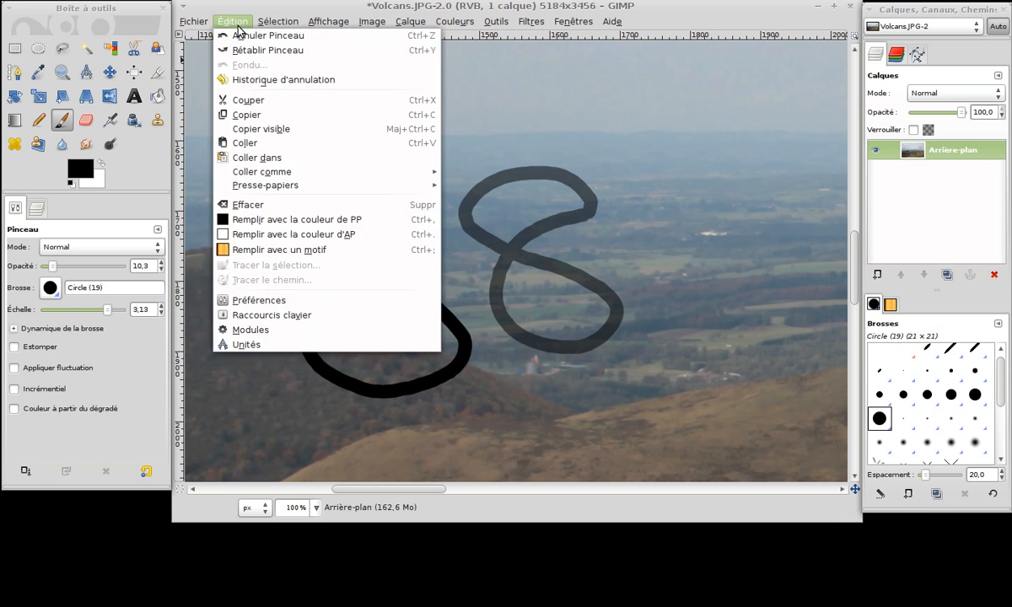
pyautogui.click(240, 36)
pyautogui.click(233, 23)
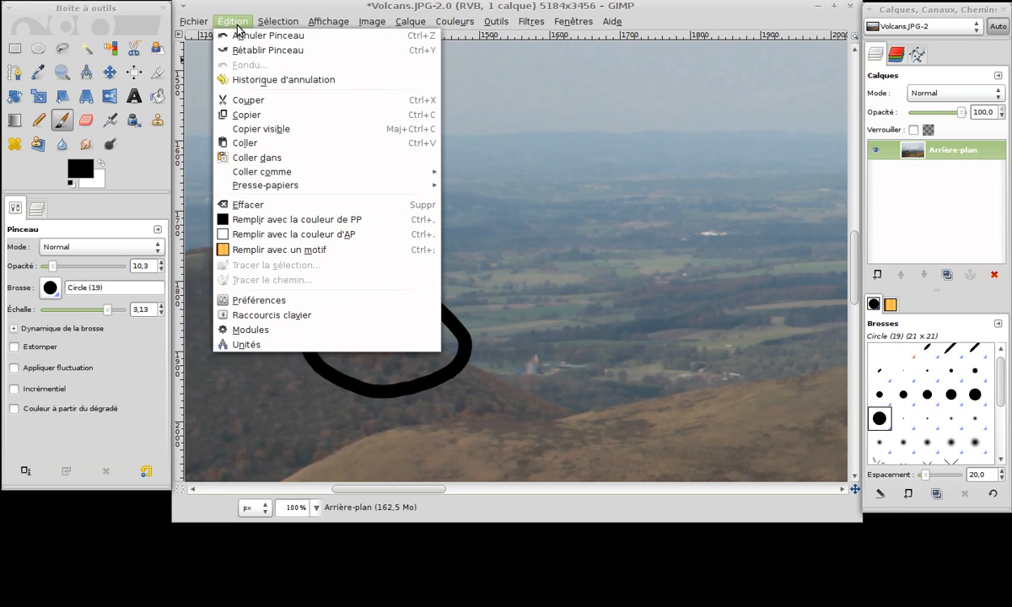
pyautogui.click(238, 35)
# Redo the two figure-eight brush strokes and undo both of them again.
pyautogui.click(233, 24)
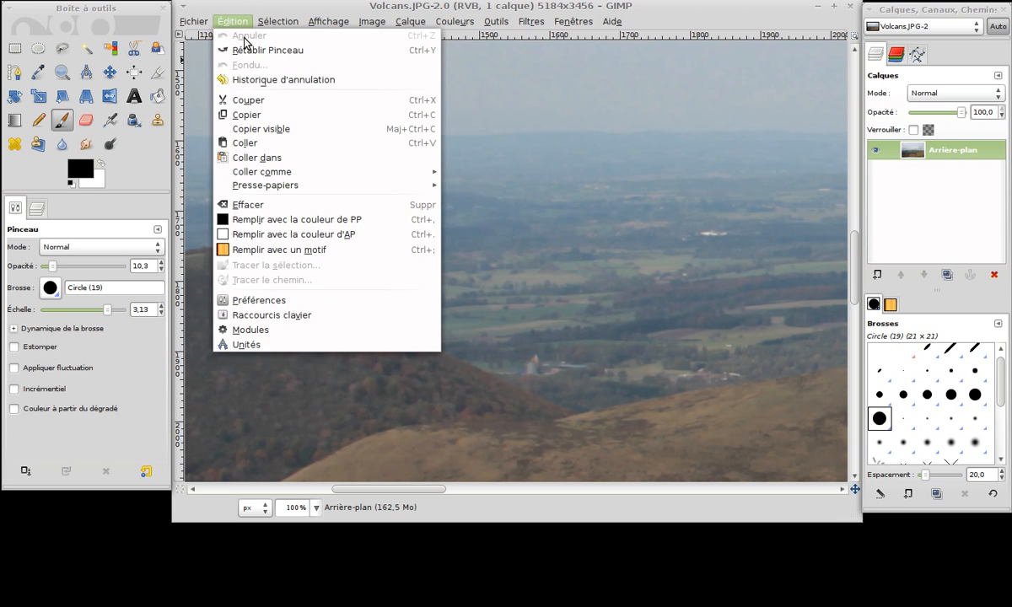
pyautogui.click(248, 54)
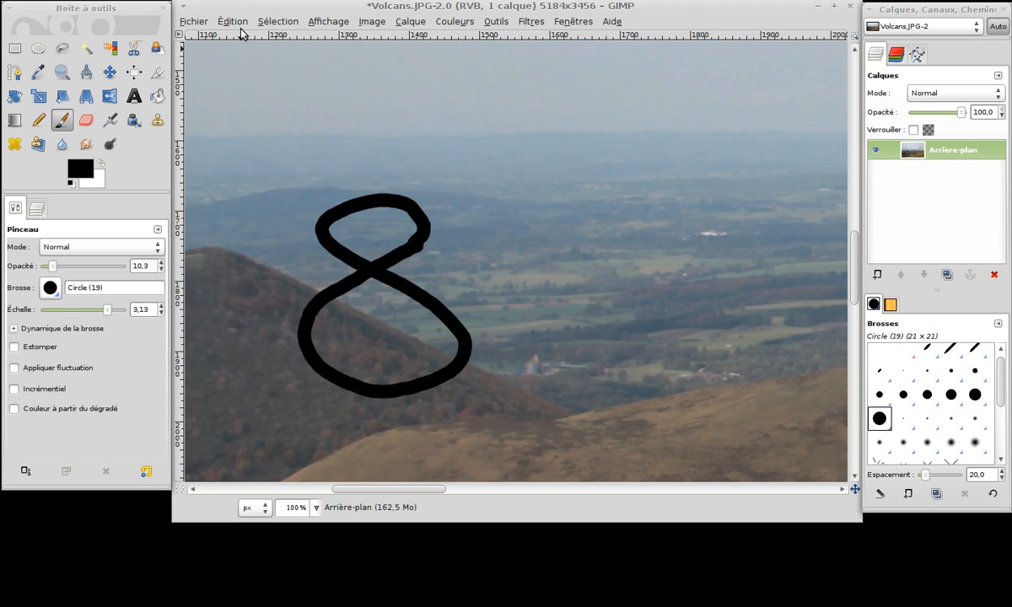
pyautogui.click(235, 22)
pyautogui.click(244, 53)
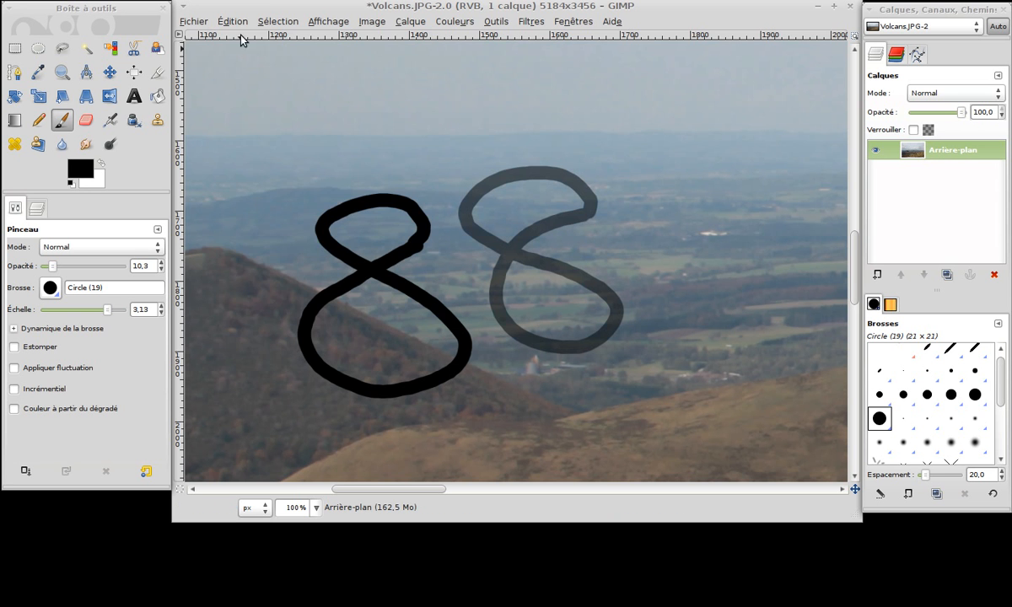
pyautogui.click(232, 22)
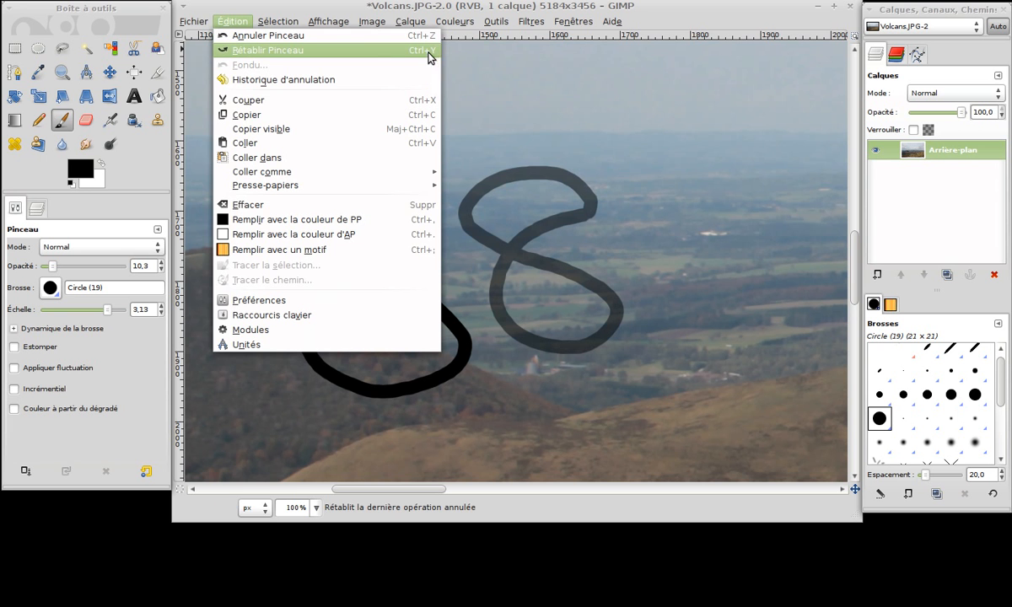
pyautogui.click(497, 117)
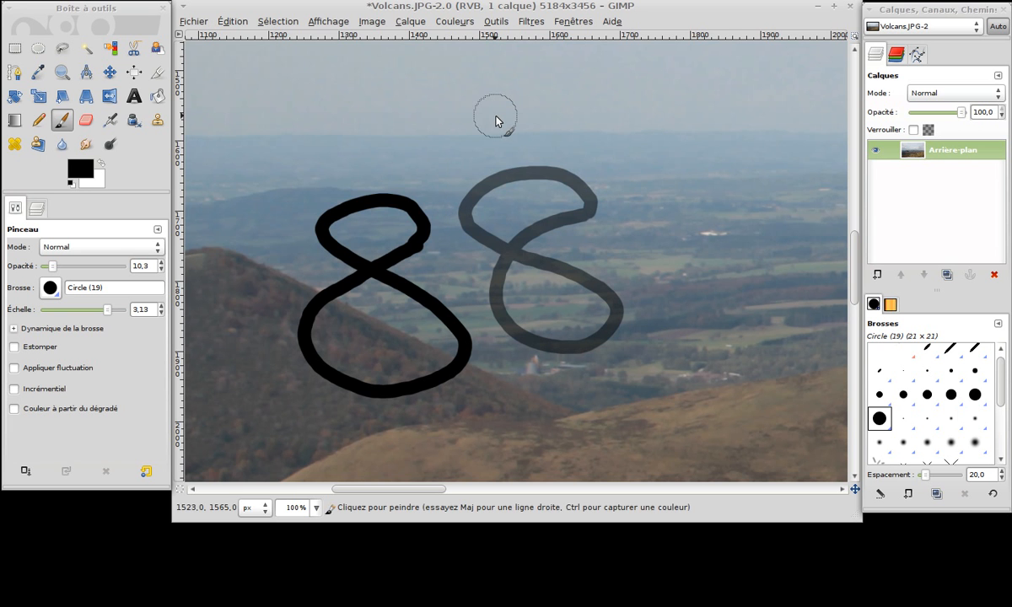
pyautogui.hotkey('ctrl', 'z')
pyautogui.hotkey('ctrl', 'z')
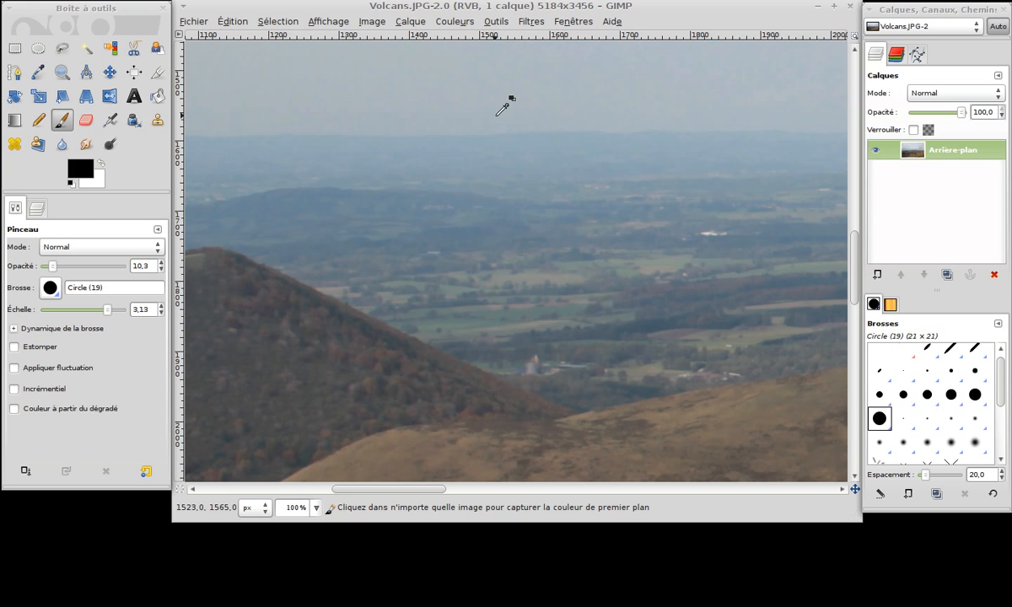